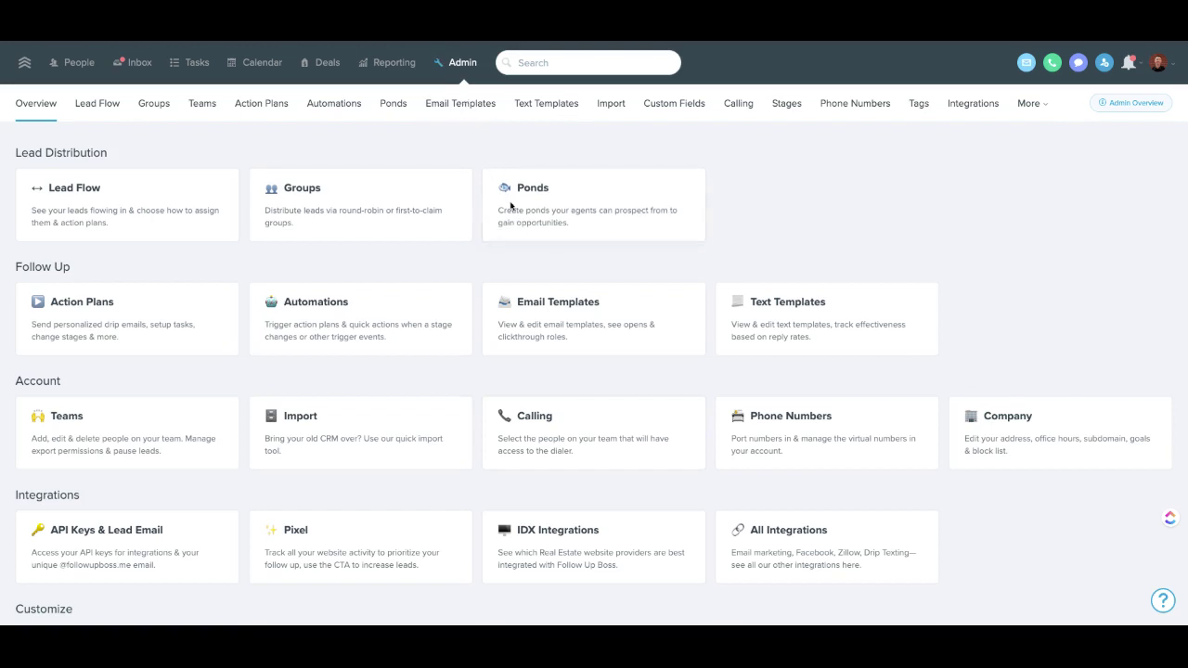
# View the lead ponds list, and start a new automation with New Inquiry as its trigger.
pyautogui.click(525, 233)
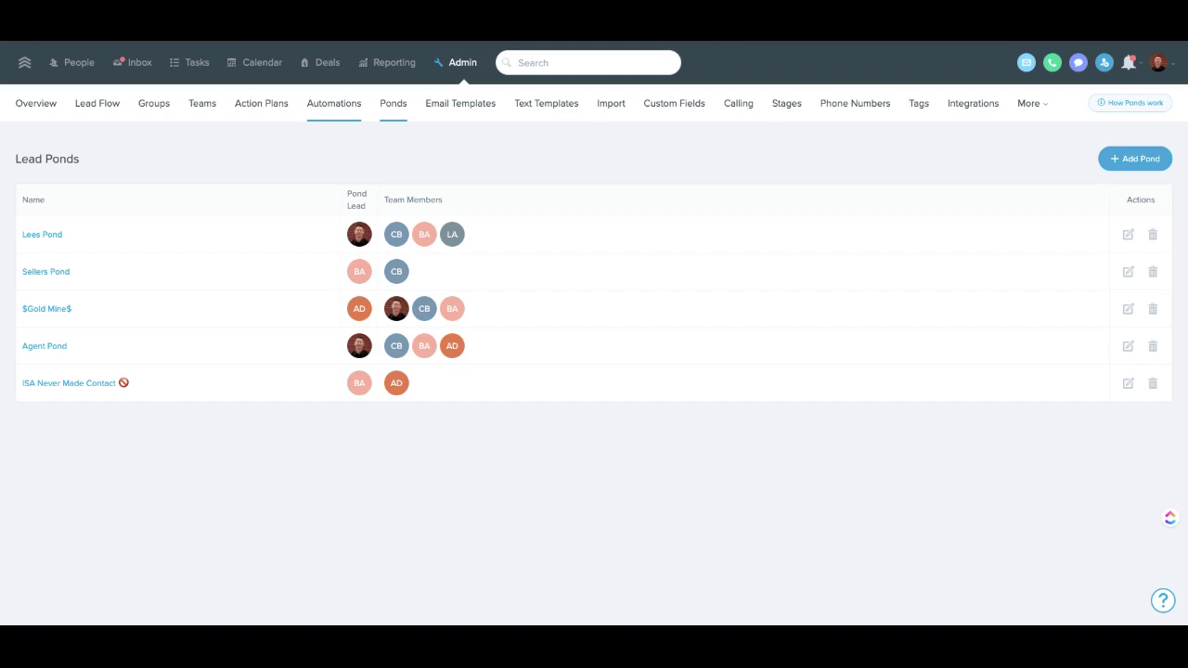
pyautogui.click(335, 103)
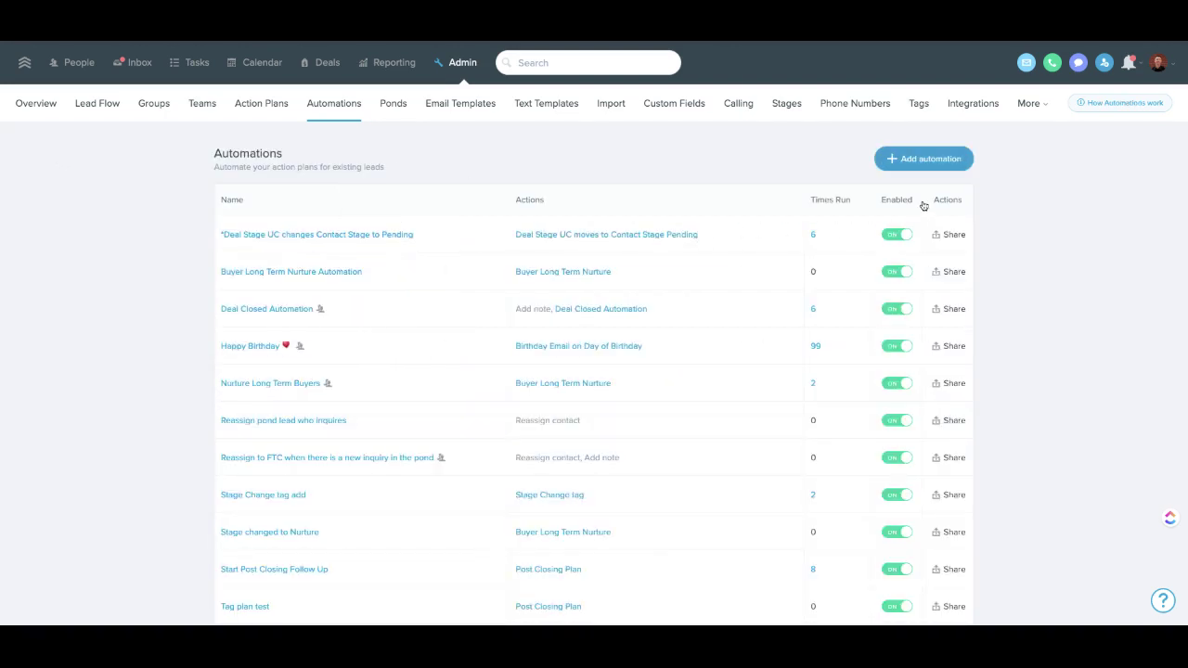
pyautogui.click(923, 158)
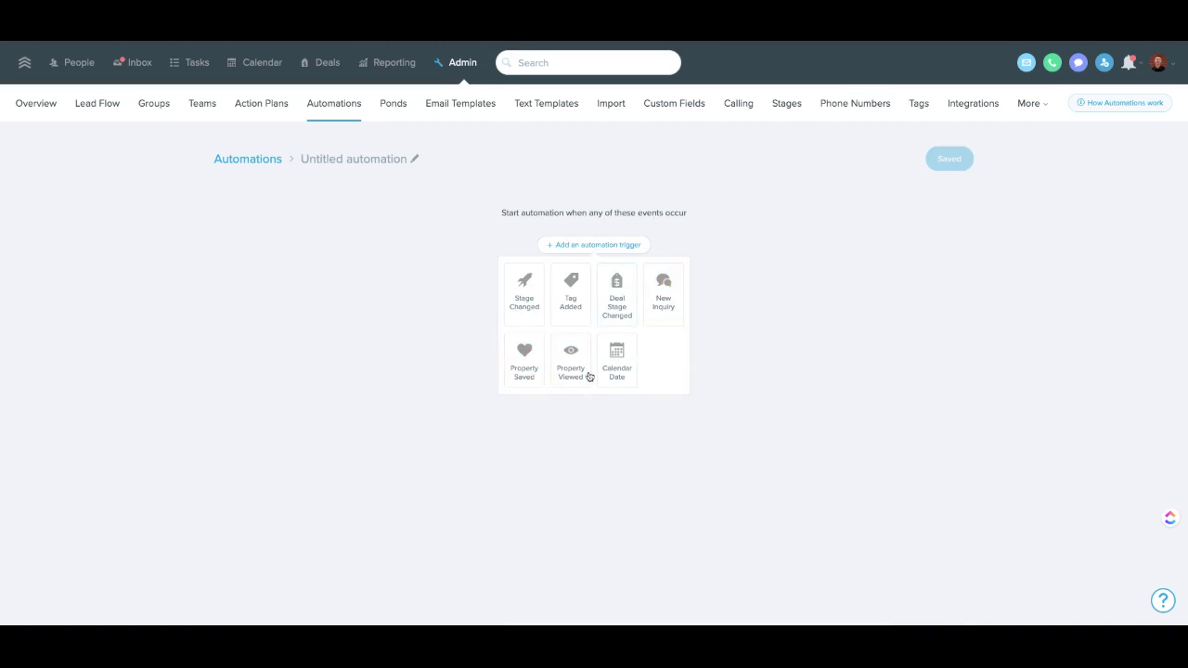
pyautogui.click(662, 330)
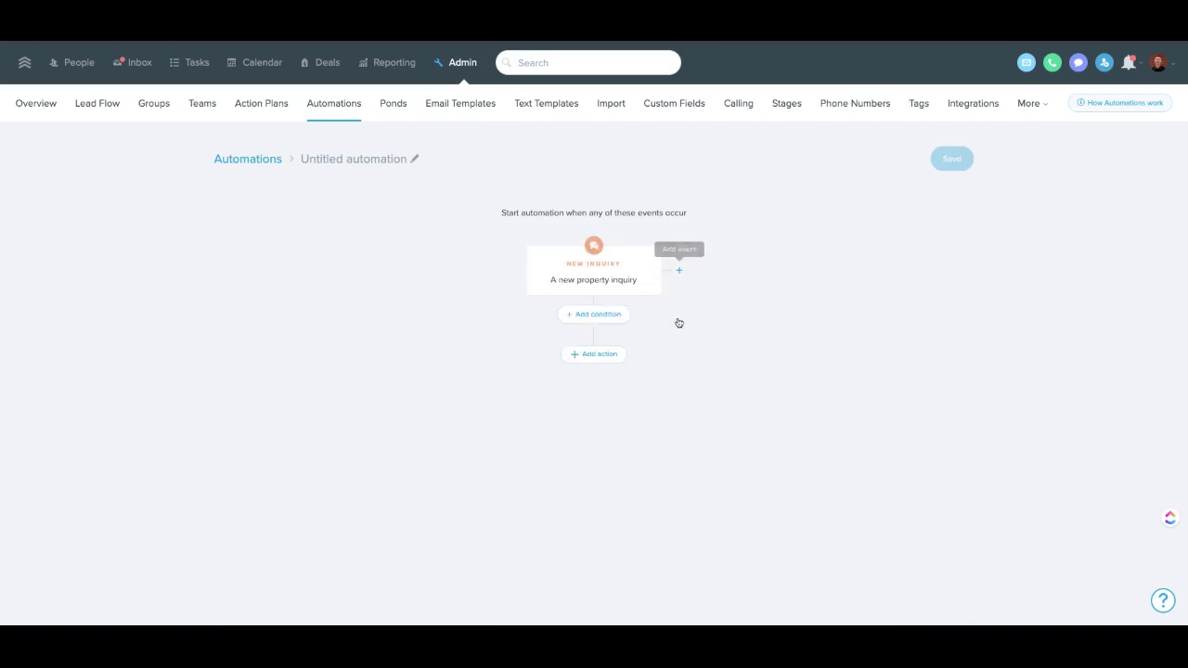
# Add Property Saved and Property Viewed as additional trigger events for the automation.
pyautogui.click(678, 270)
pyautogui.click(608, 418)
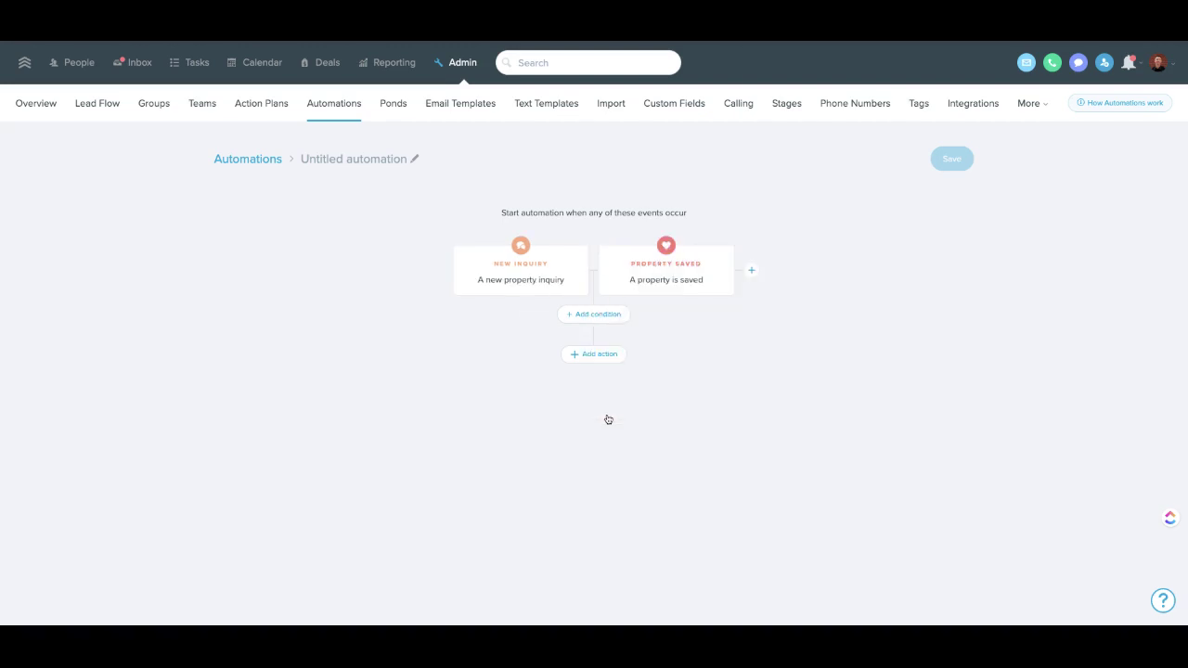
pyautogui.click(751, 314)
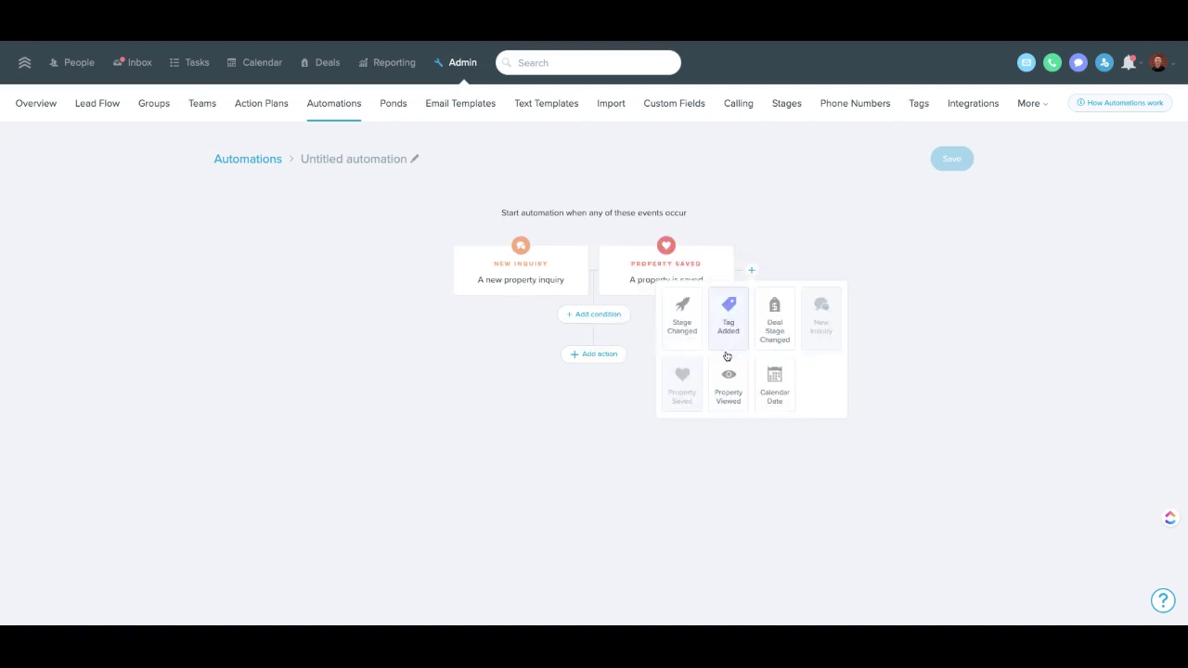
pyautogui.click(728, 388)
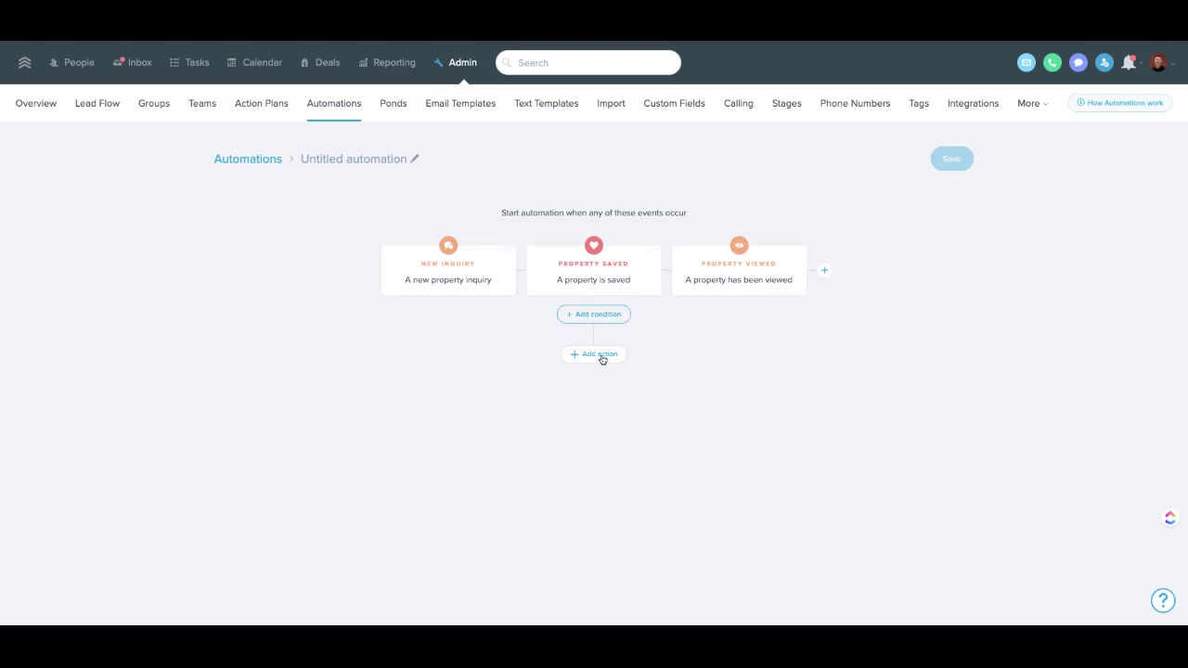
# Add a Pond condition that includes the ISA Never Made Contact pond.
pyautogui.click(602, 355)
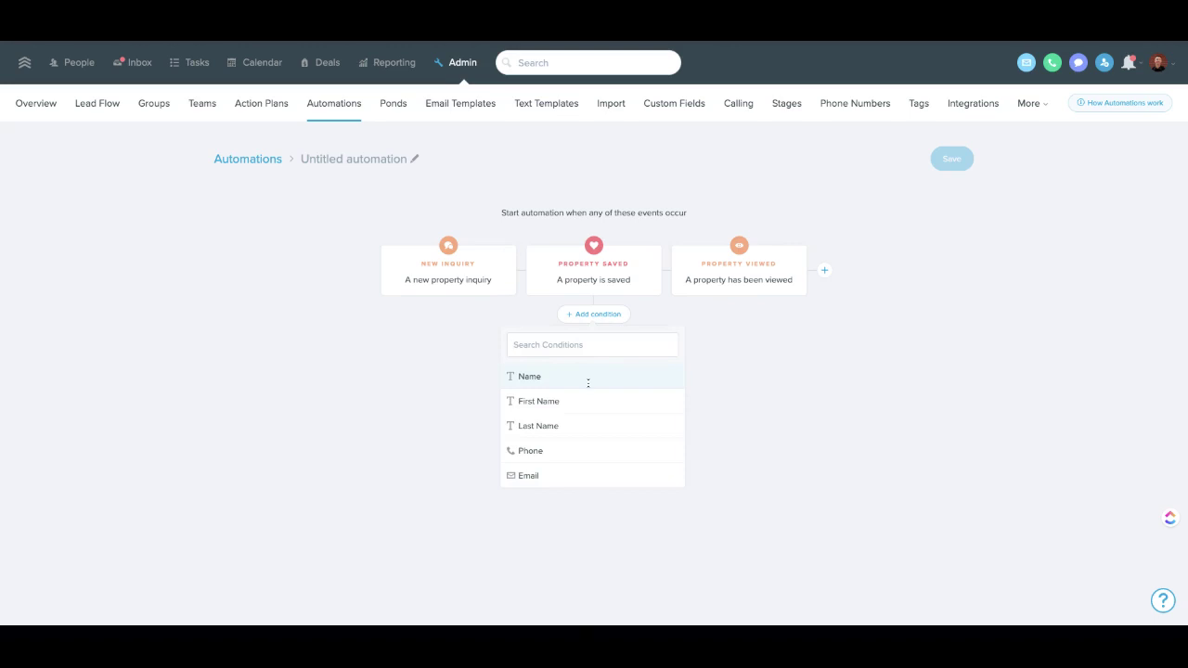
pyautogui.write('pond')
pyautogui.click(587, 379)
pyautogui.click(533, 440)
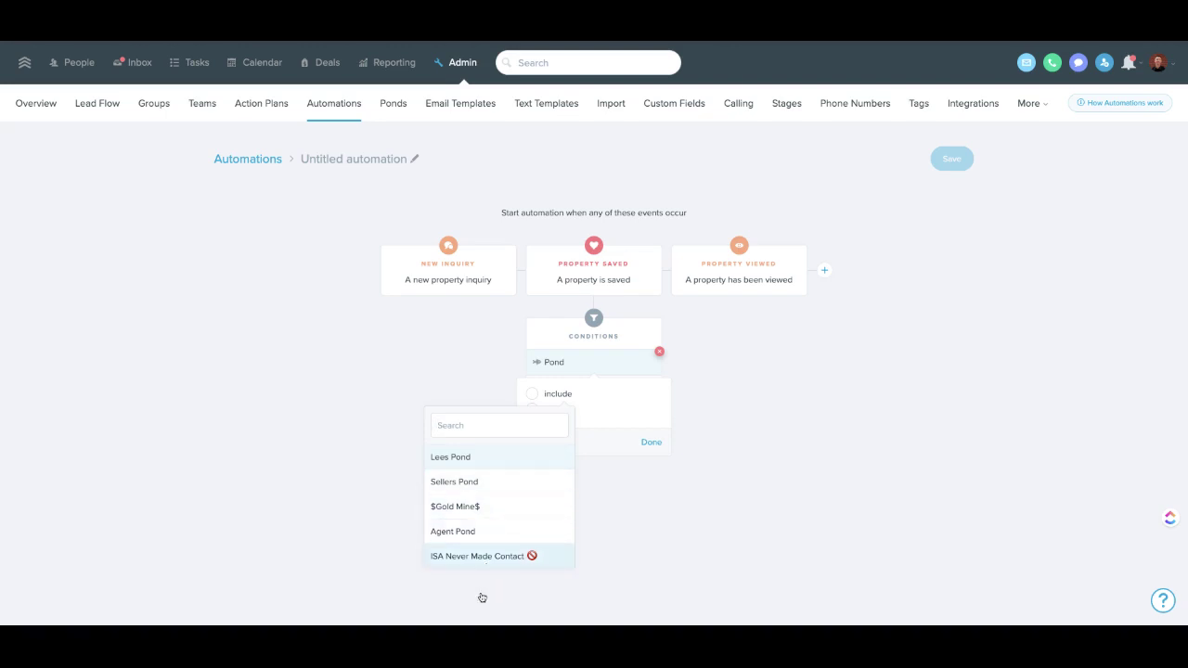
pyautogui.press('Return')
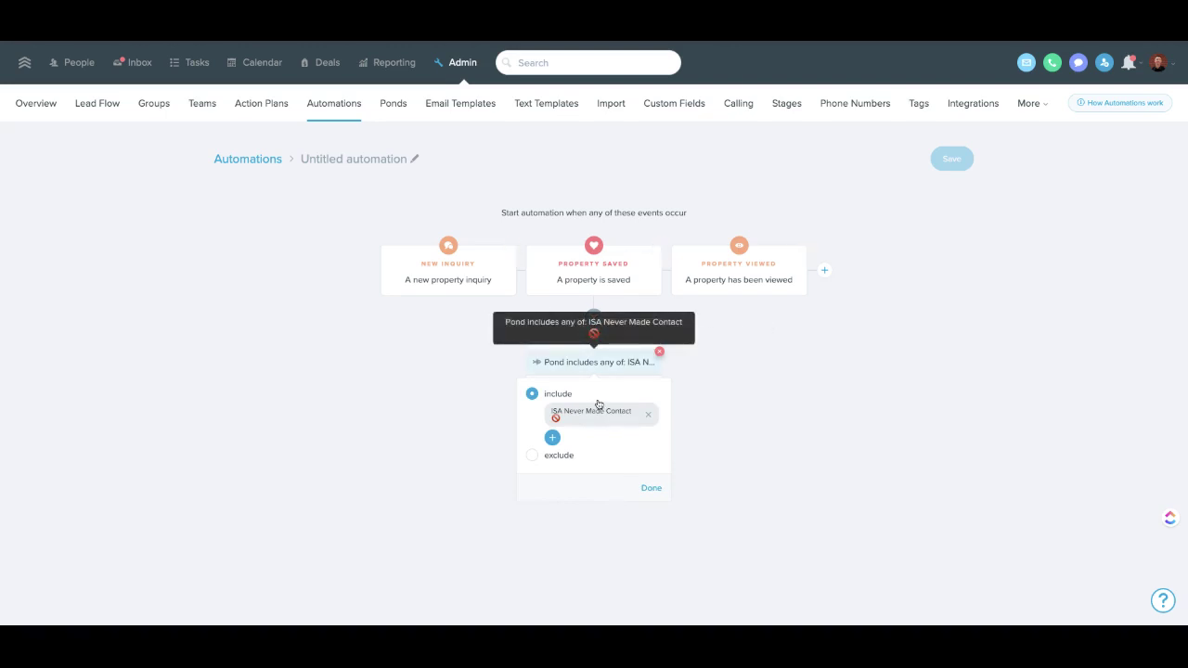
pyautogui.click(652, 530)
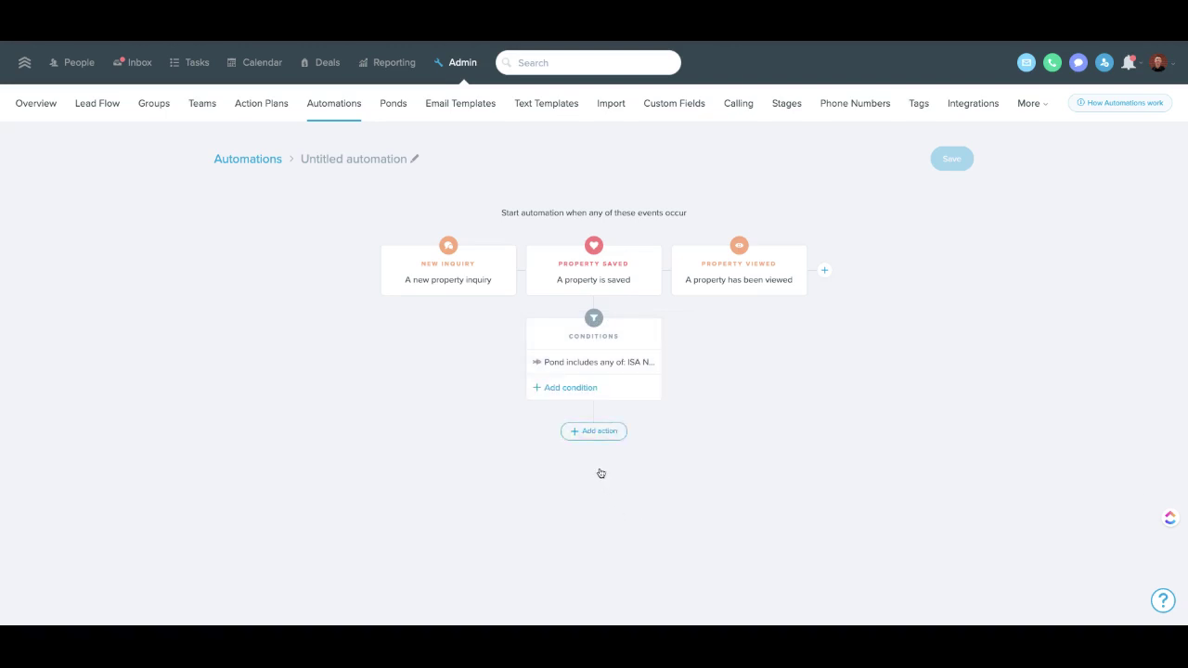
# Add a Reassign action that sends the contact to the Buyer Leads round-robin group.
pyautogui.moveTo(599, 474)
pyautogui.click(550, 504)
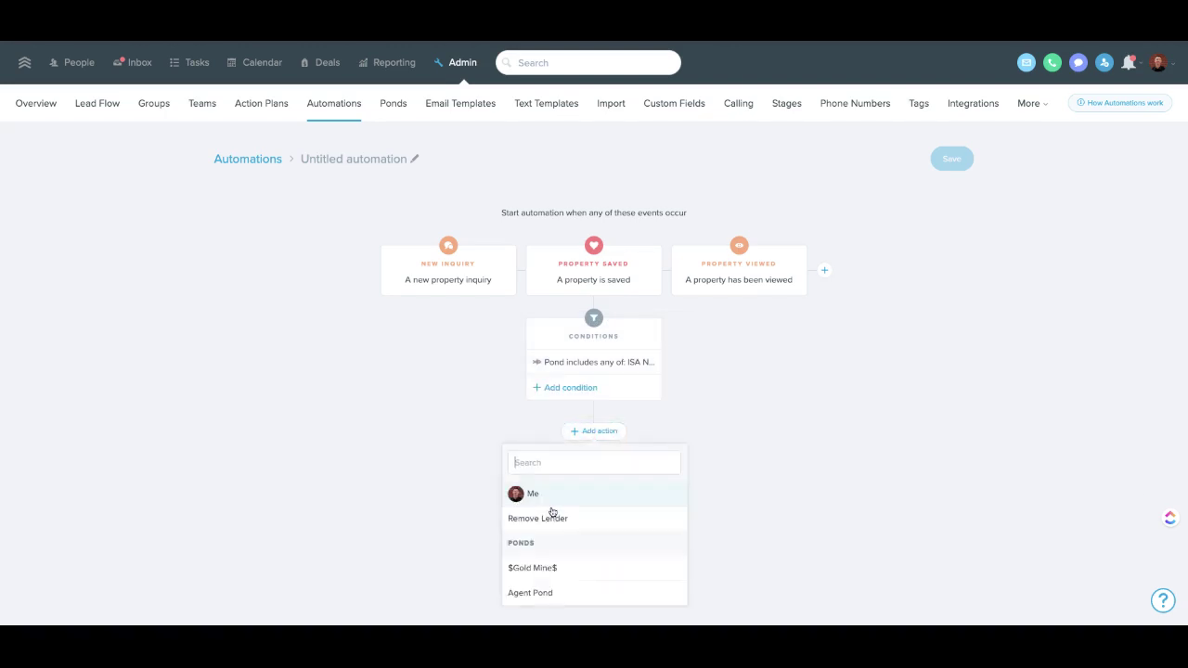
pyautogui.scroll(-2, 545, 530)
pyautogui.scroll(-4, 545, 531)
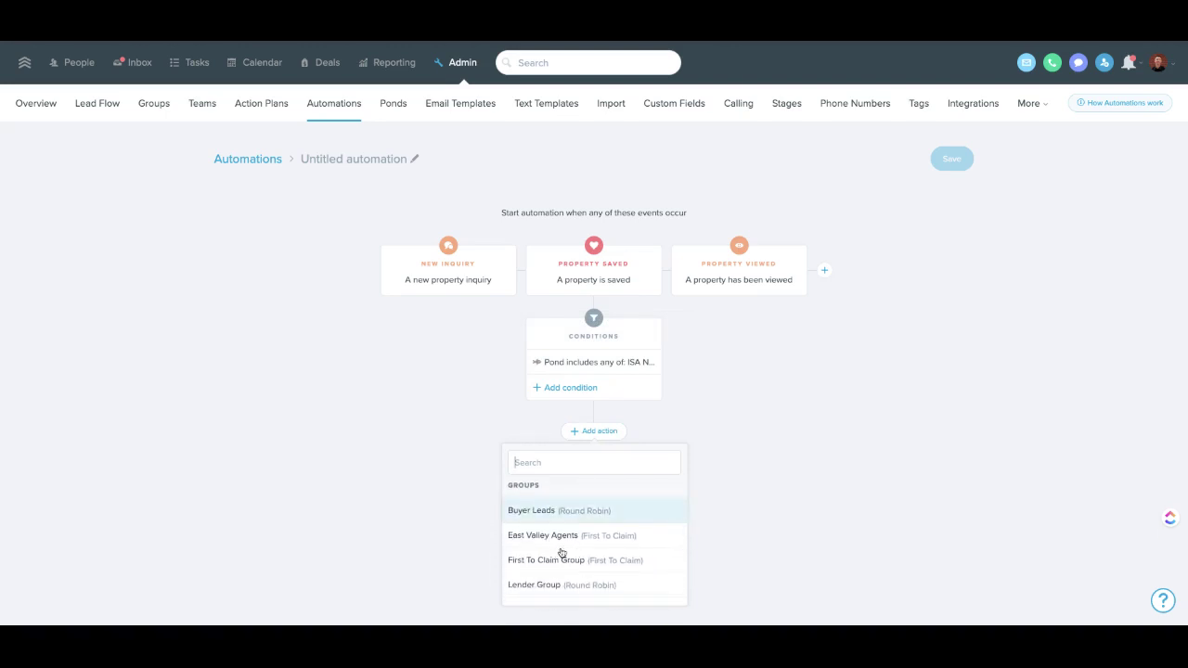
pyautogui.press('Return')
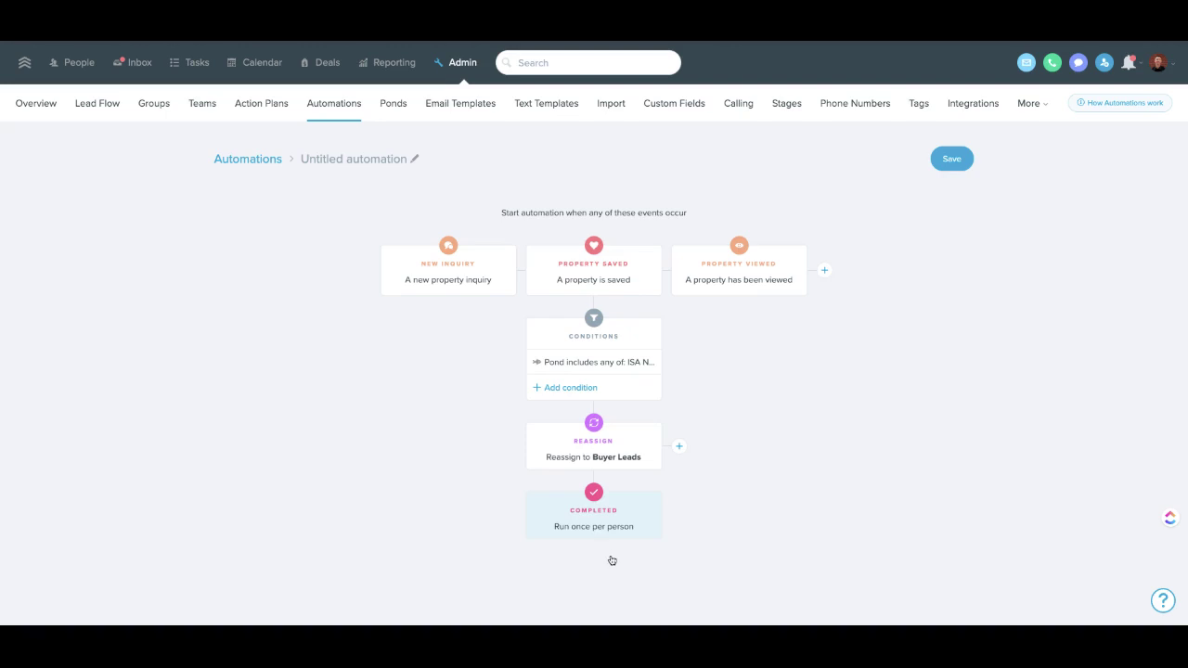
# Add a note action reading "Old lead from Pond taking action, please contact" that notifies the assigned agent.
pyautogui.click(679, 447)
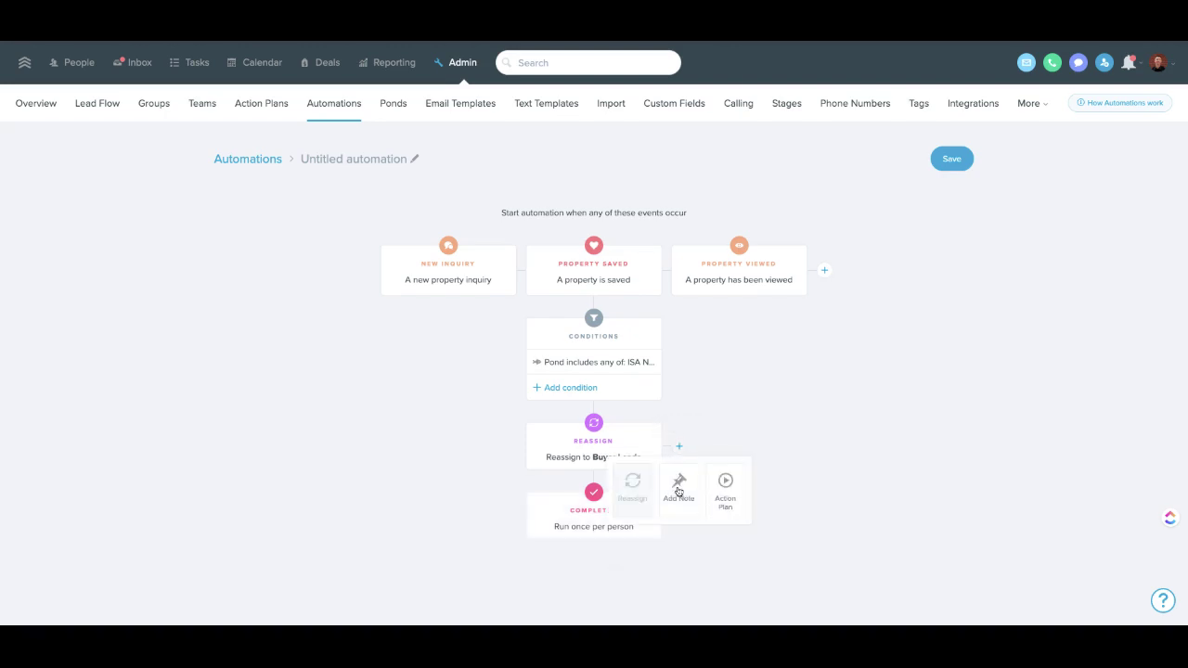
pyautogui.click(682, 518)
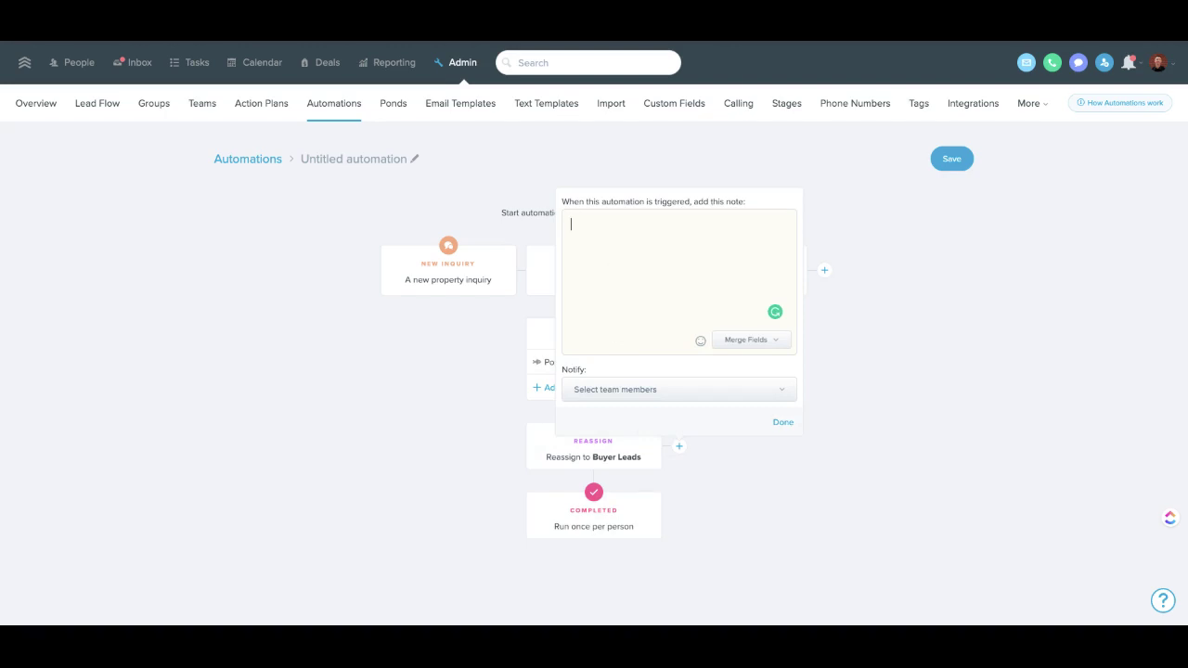
pyautogui.write('Old lead from Podnd taking action , please contact')
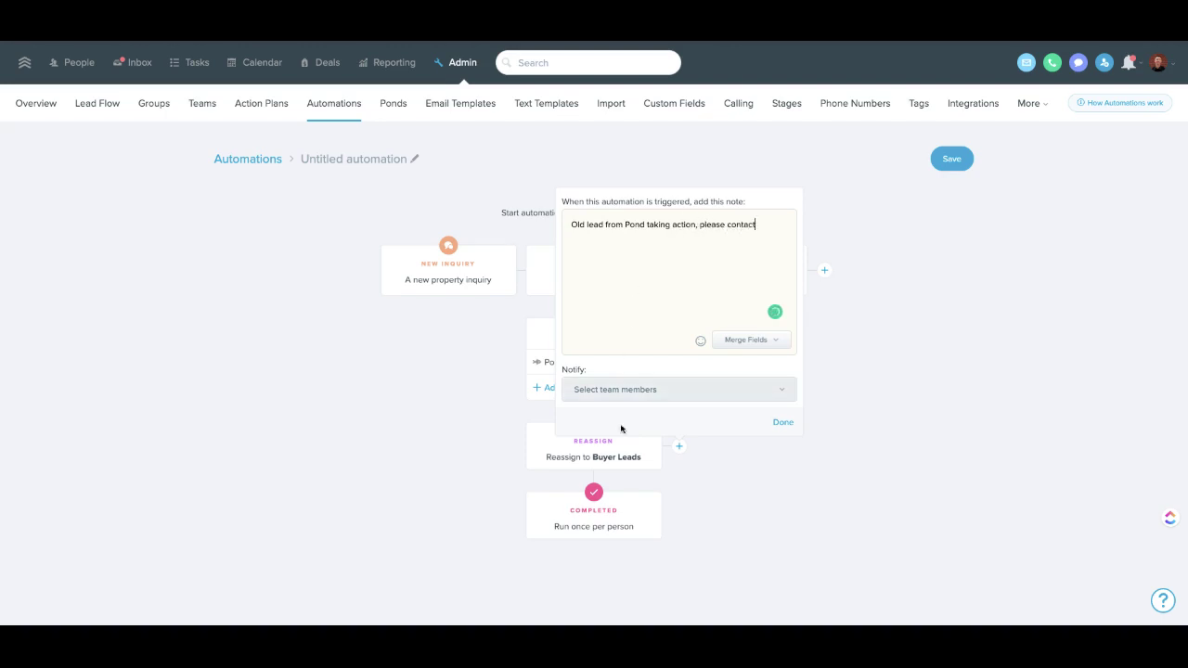
pyautogui.click(680, 428)
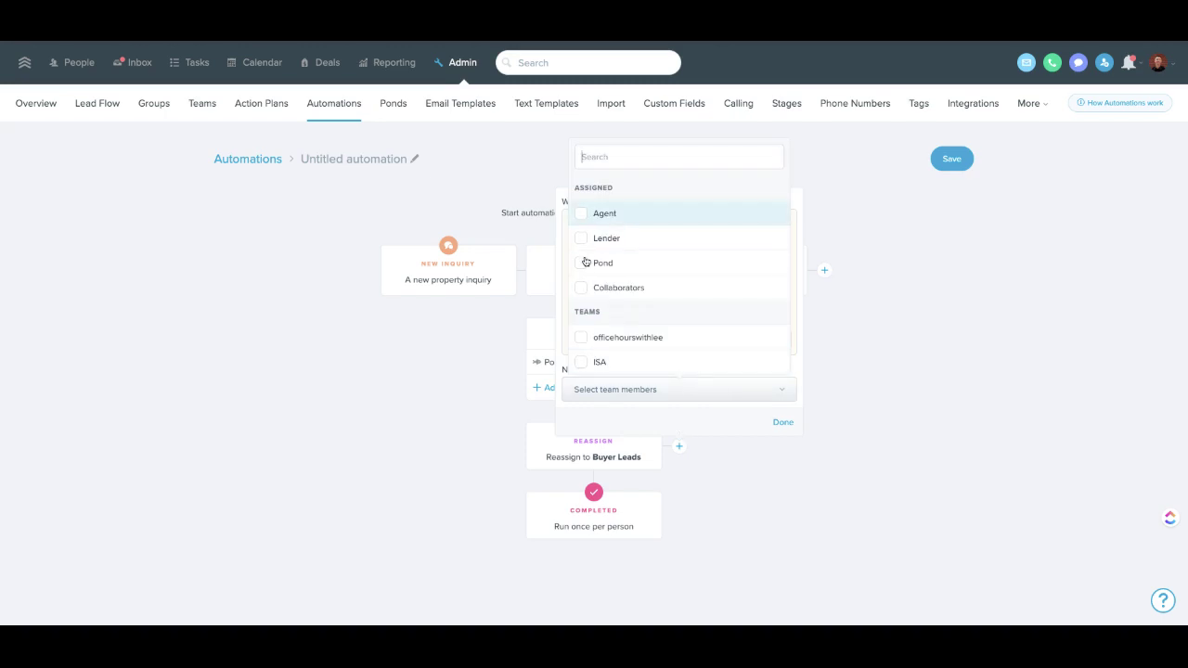
pyautogui.press('Return')
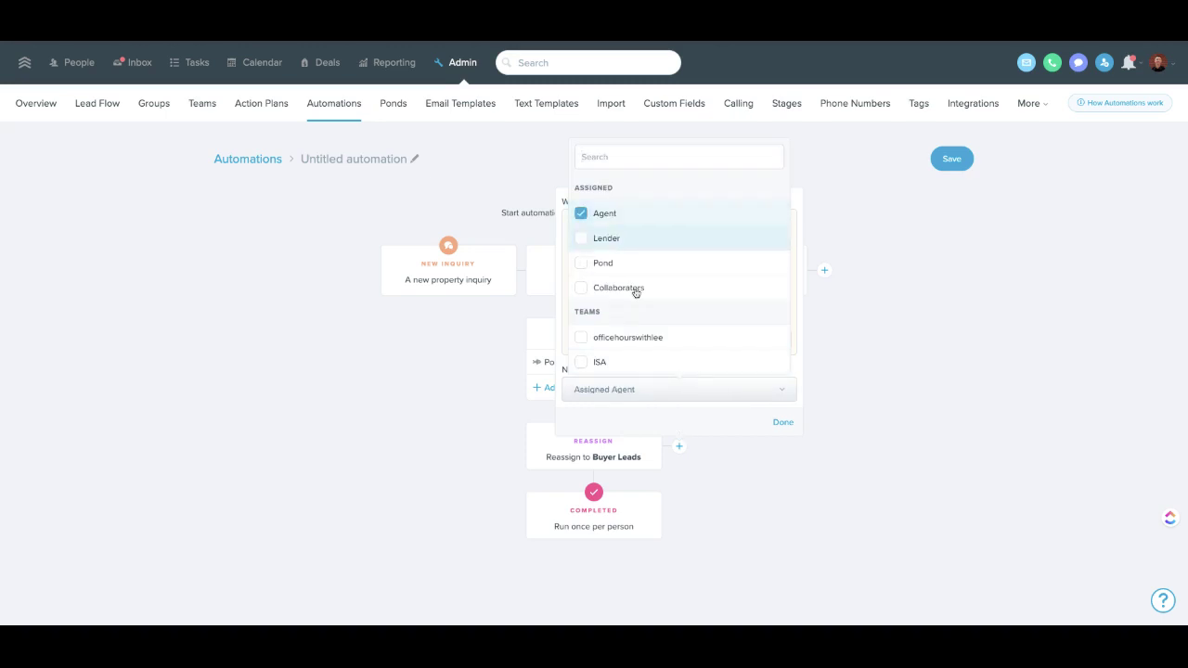
pyautogui.click(784, 469)
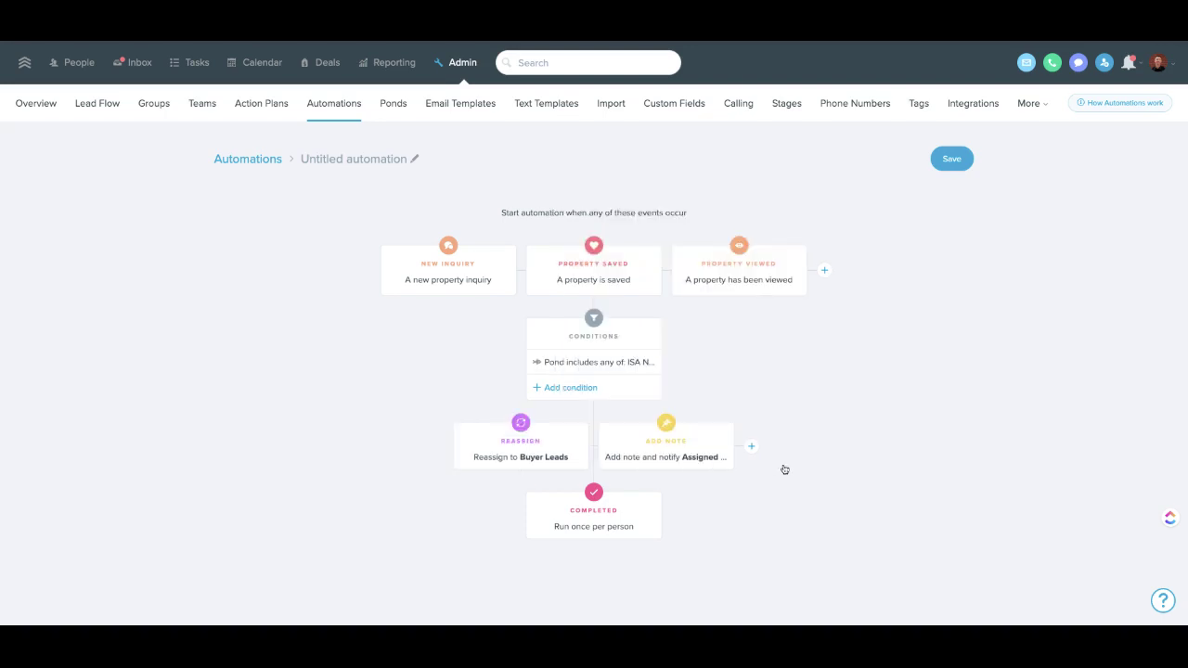
# Set the automation's completion rule to run multiple times per person.
pyautogui.click(610, 561)
pyautogui.click(519, 471)
pyautogui.click(673, 520)
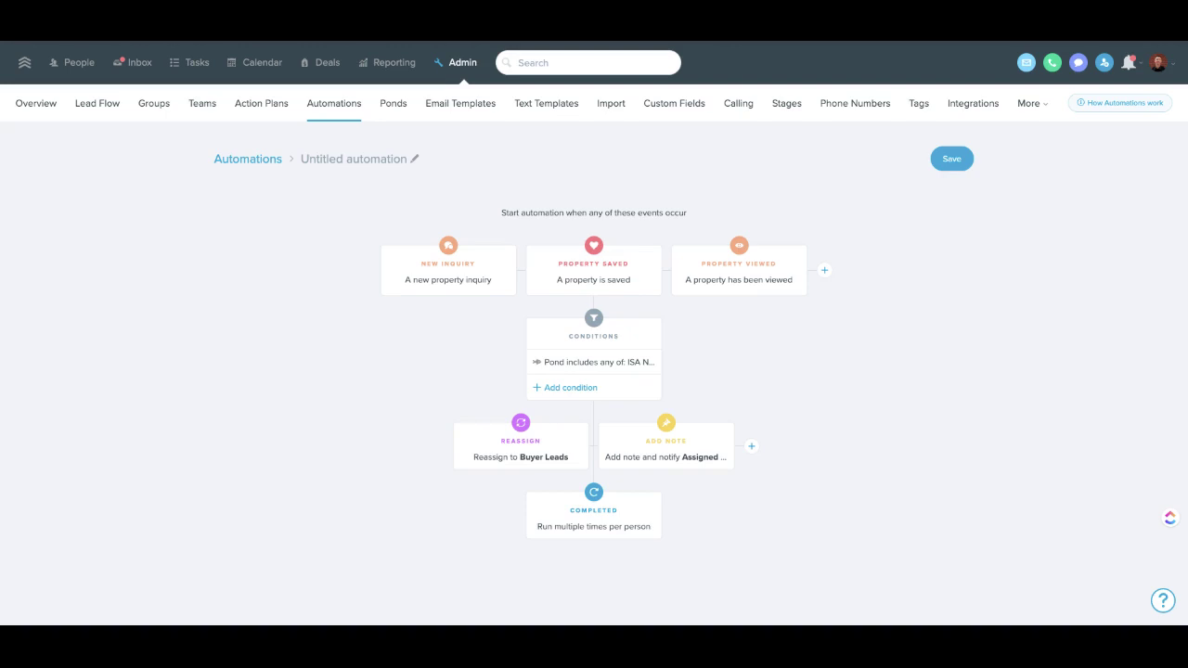
# Name the automation "ISA Pond activity reassigns to Buyer Leads", and save and enable it.
pyautogui.click(405, 163)
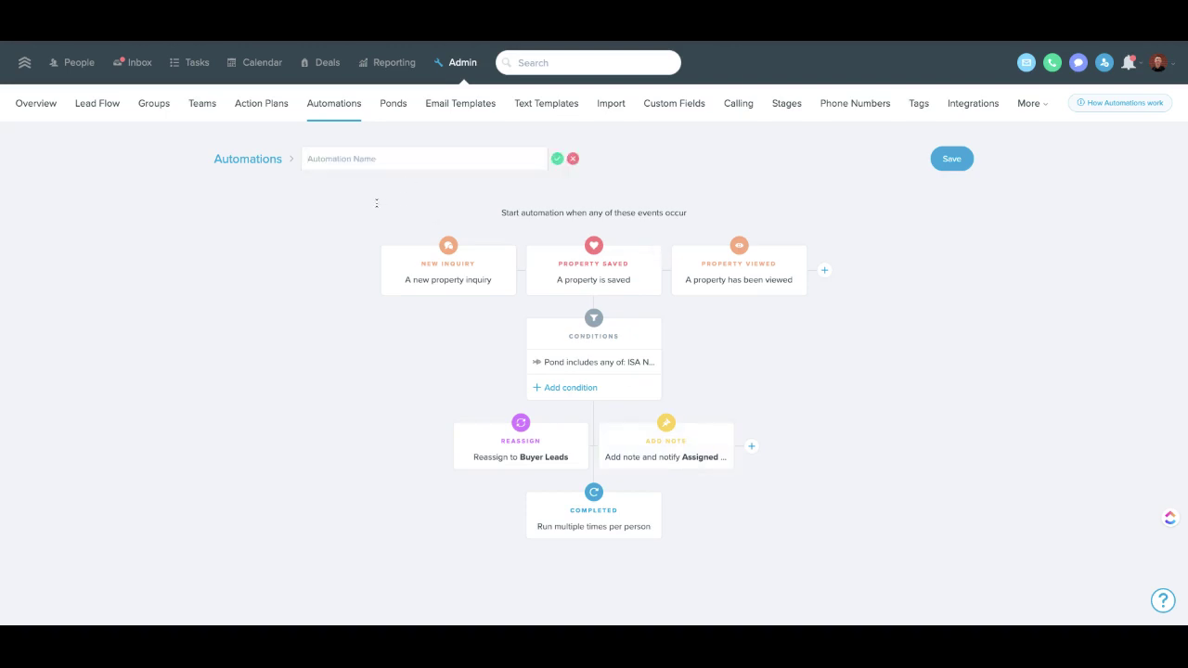
pyautogui.write('ISA Pond activity reassignes to Buyer Leads')
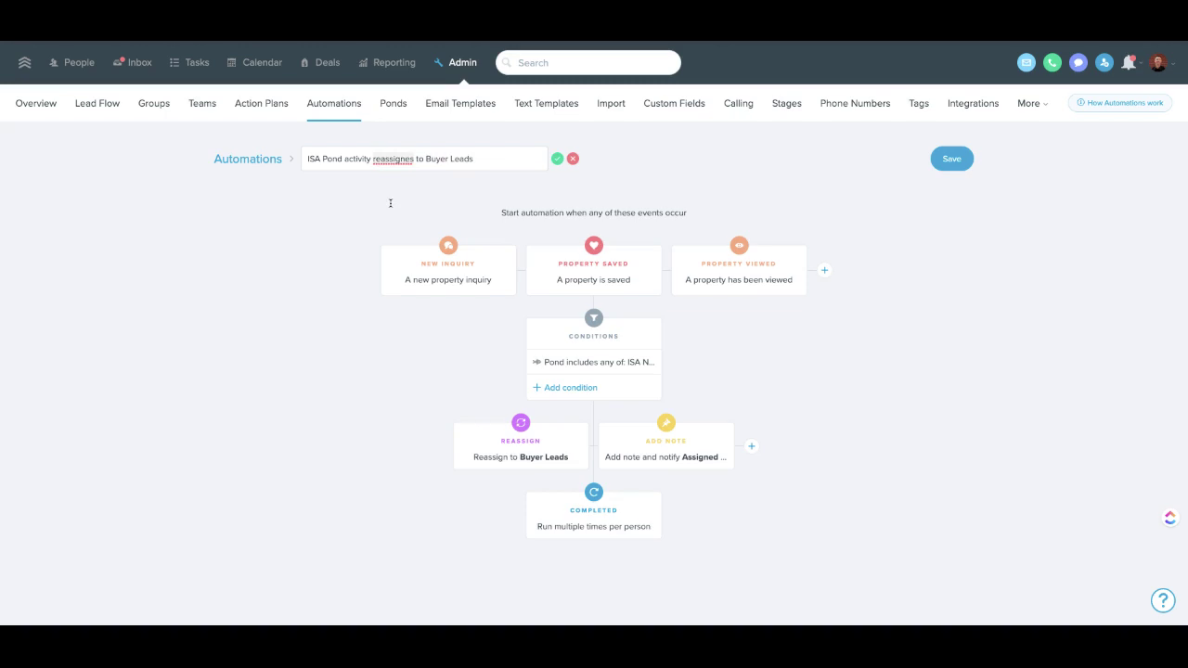
pyautogui.press('Return')
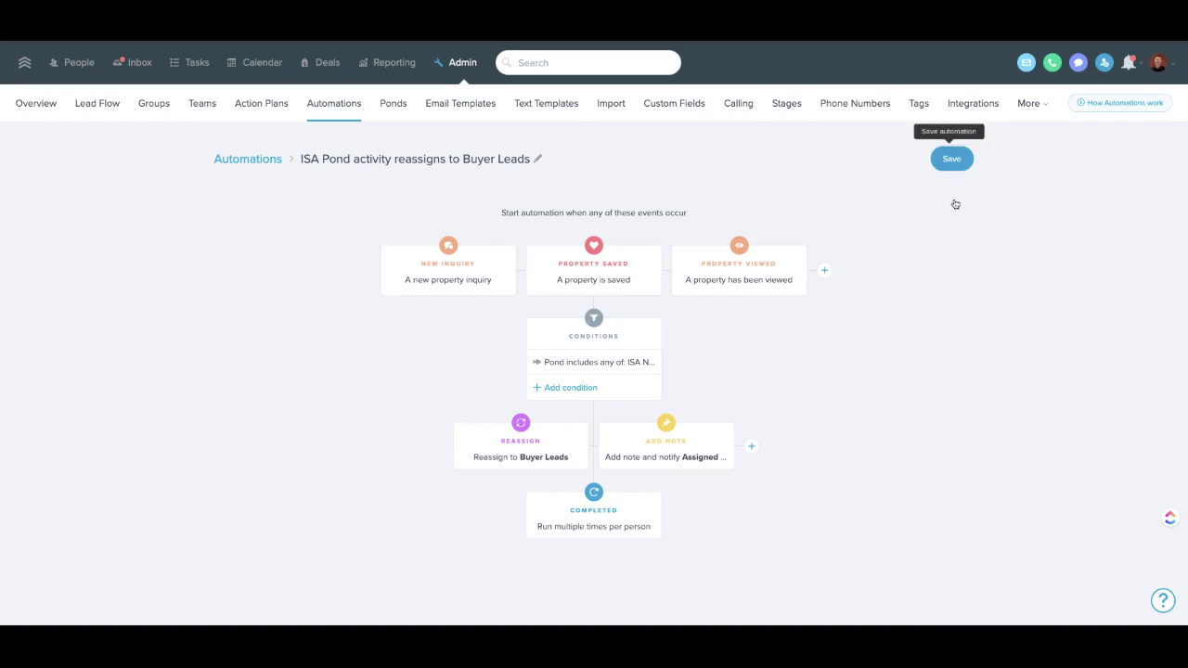
pyautogui.click(951, 159)
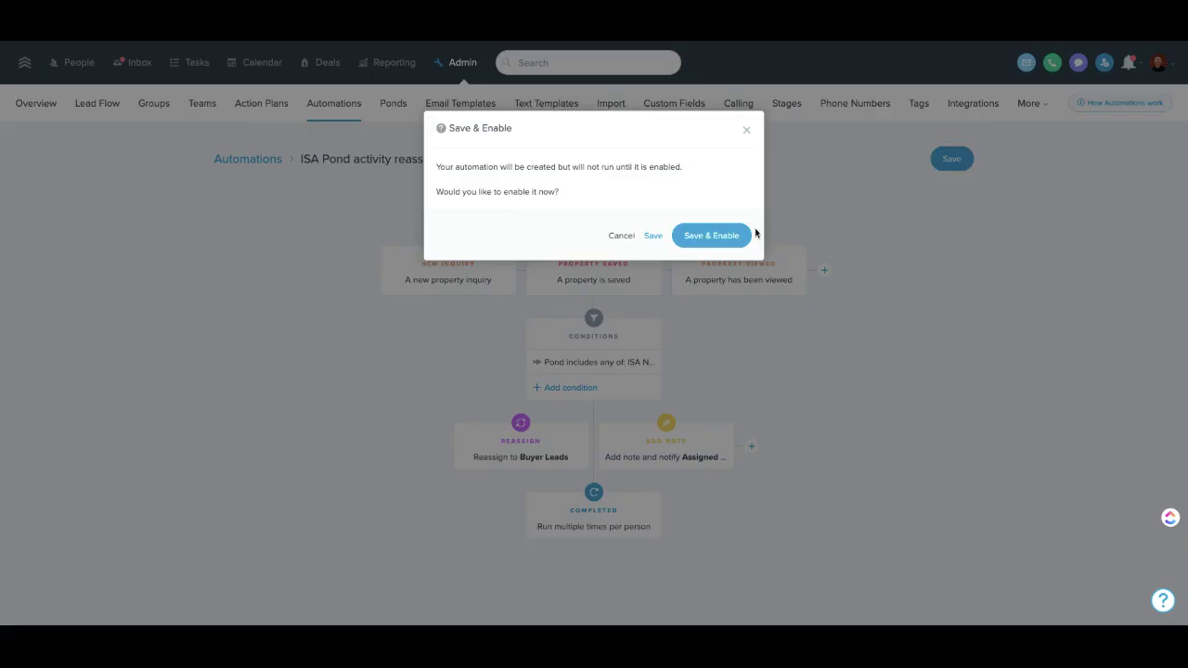
pyautogui.press('Return')
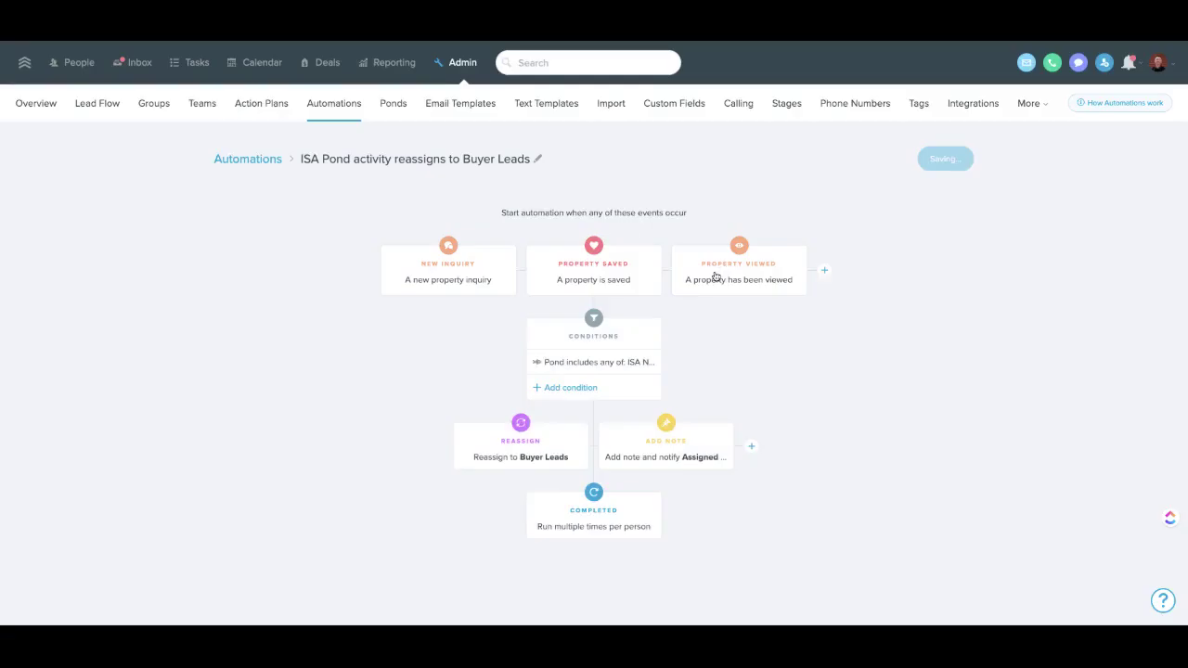